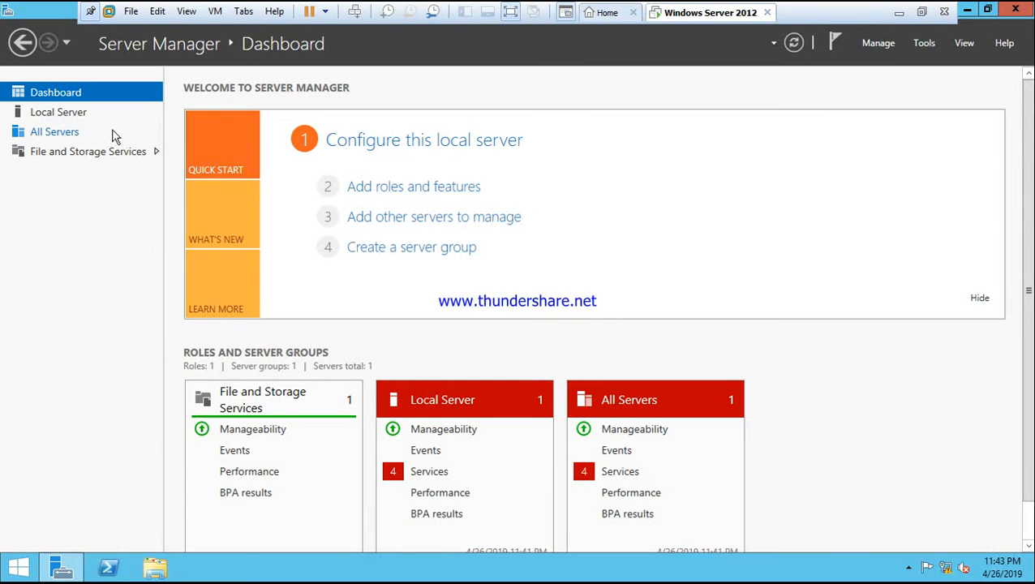
- Set the local server's time zone to (UTC+05:00) Islamabad, Karachi
left_click(74, 116)
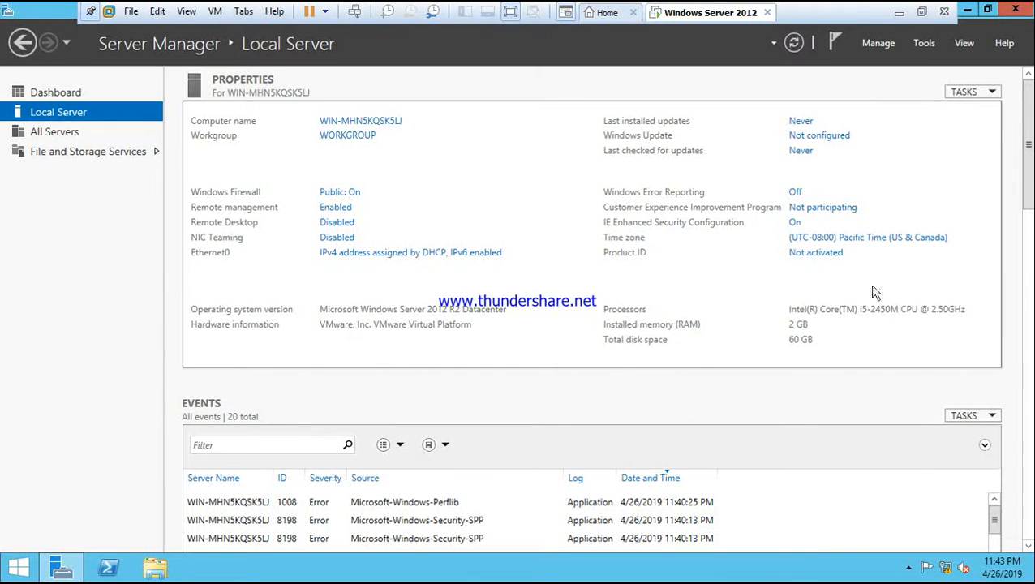
left_click(881, 238)
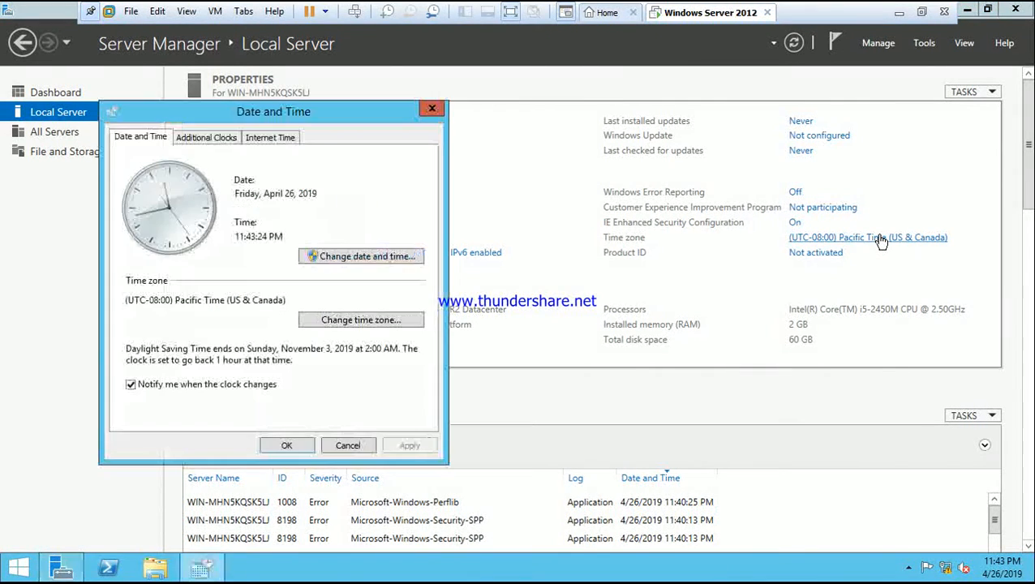
left_click(409, 321)
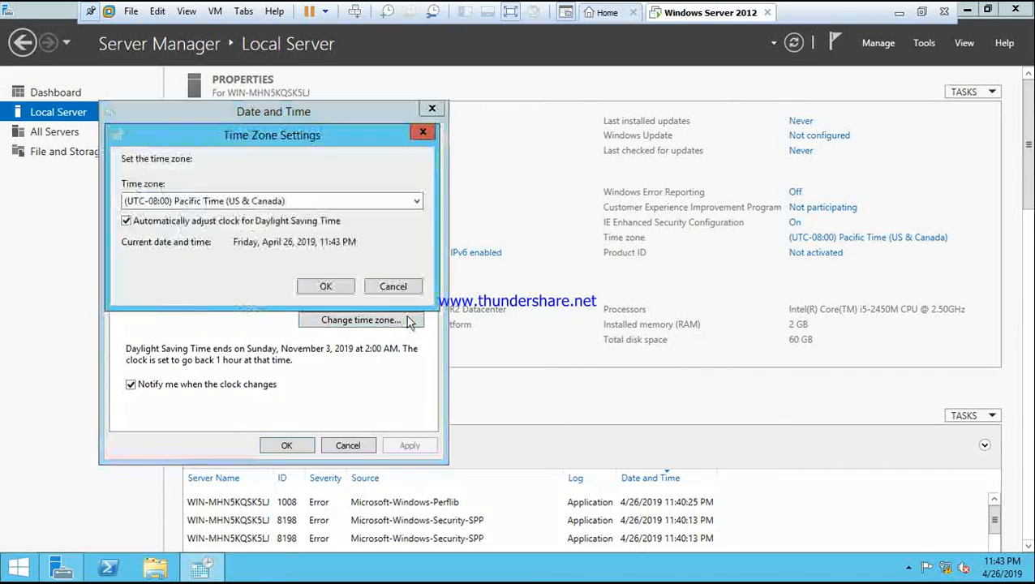
left_click(415, 205)
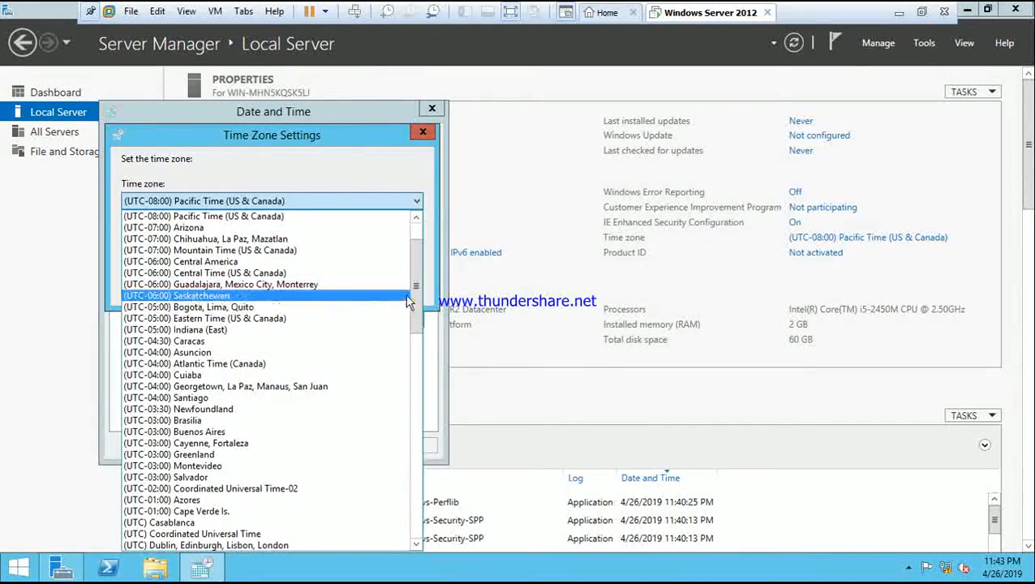
left_click_drag(417, 294, 406, 462)
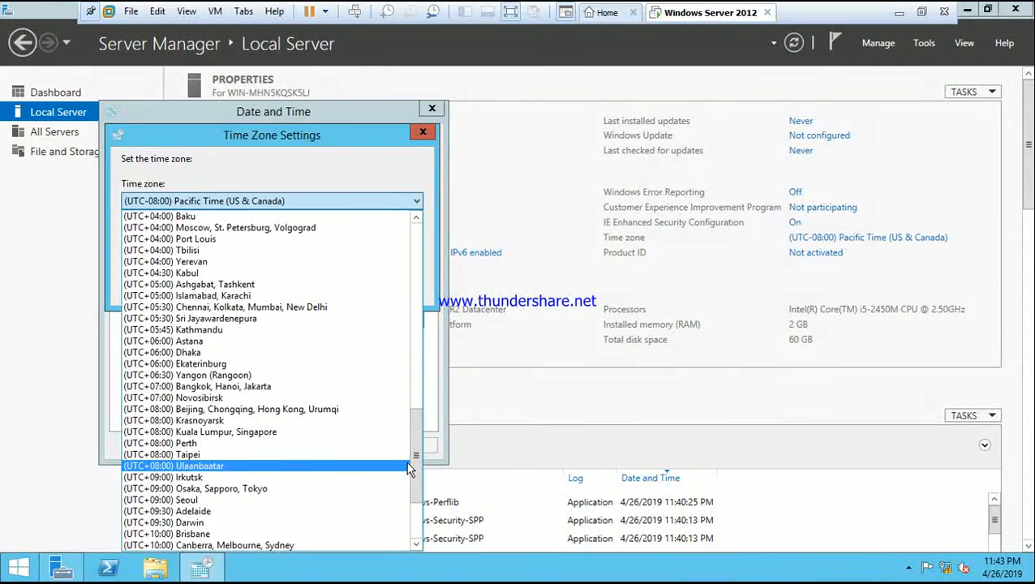
left_click(349, 297)
left_click(334, 291)
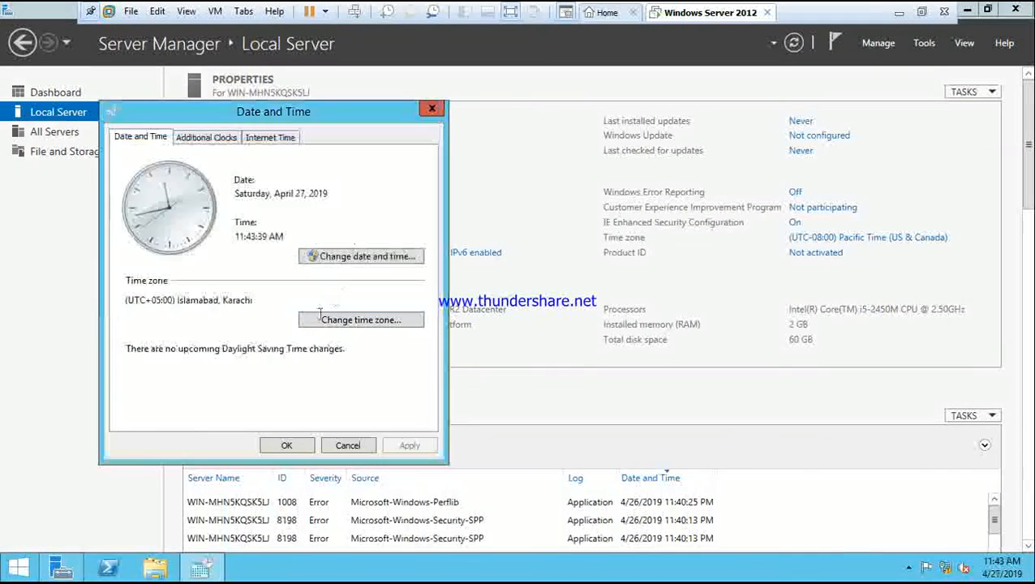
left_click(288, 446)
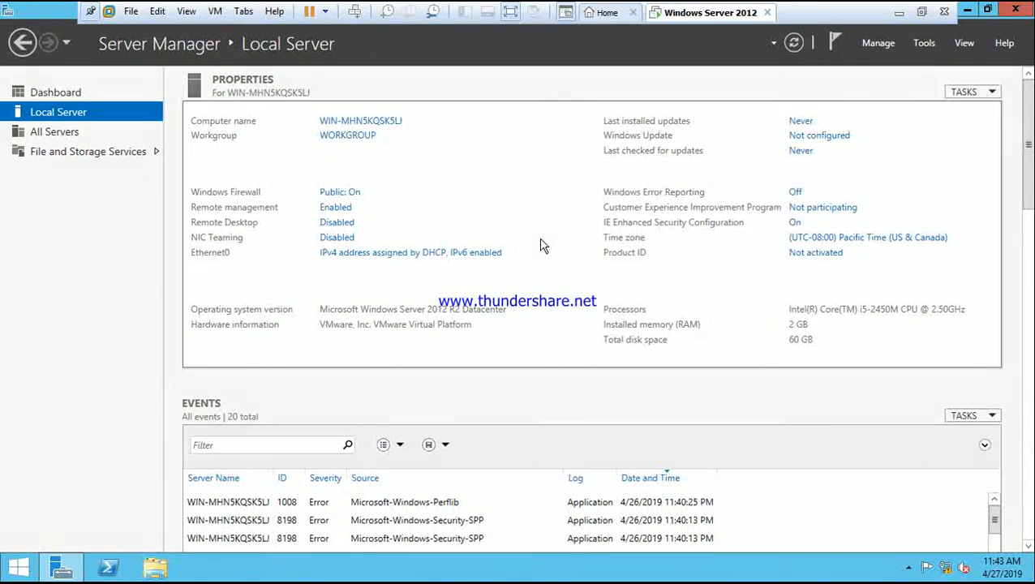
- Open the Ethernet0 adapter's properties and disable Internet Protocol Version 6 (TCP/IPv6)
left_click(413, 254)
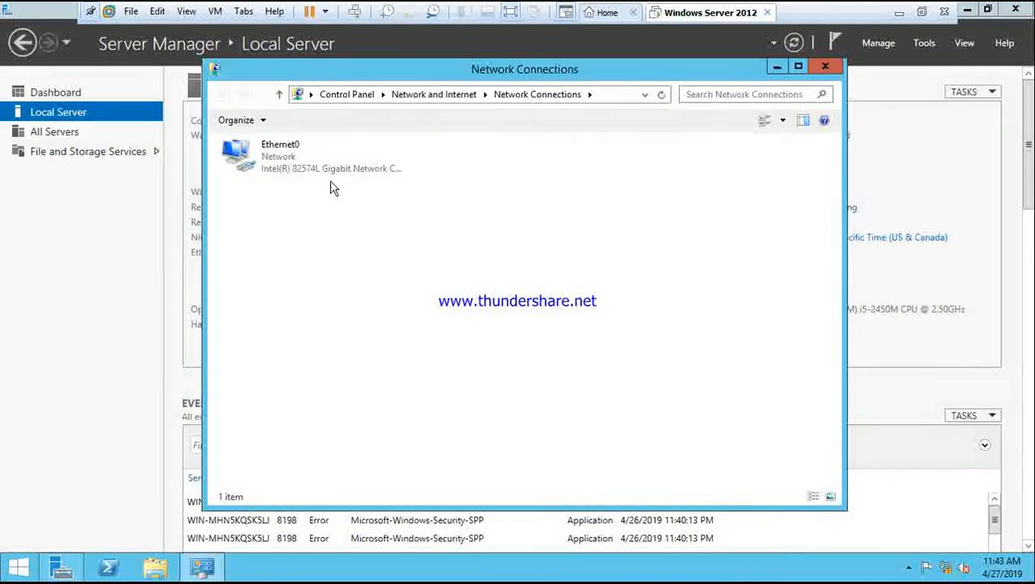
double_click(318, 166)
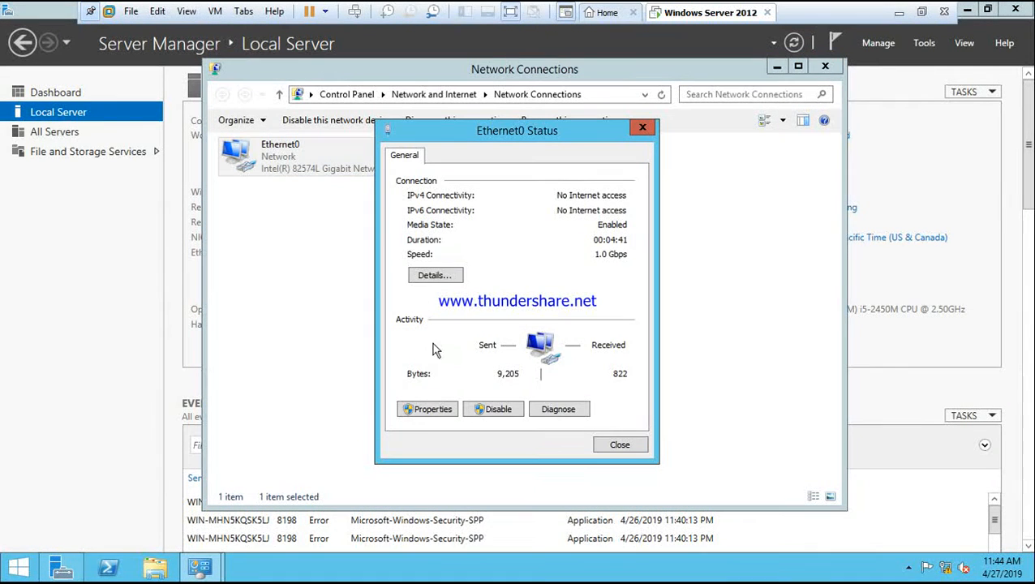
left_click(433, 408)
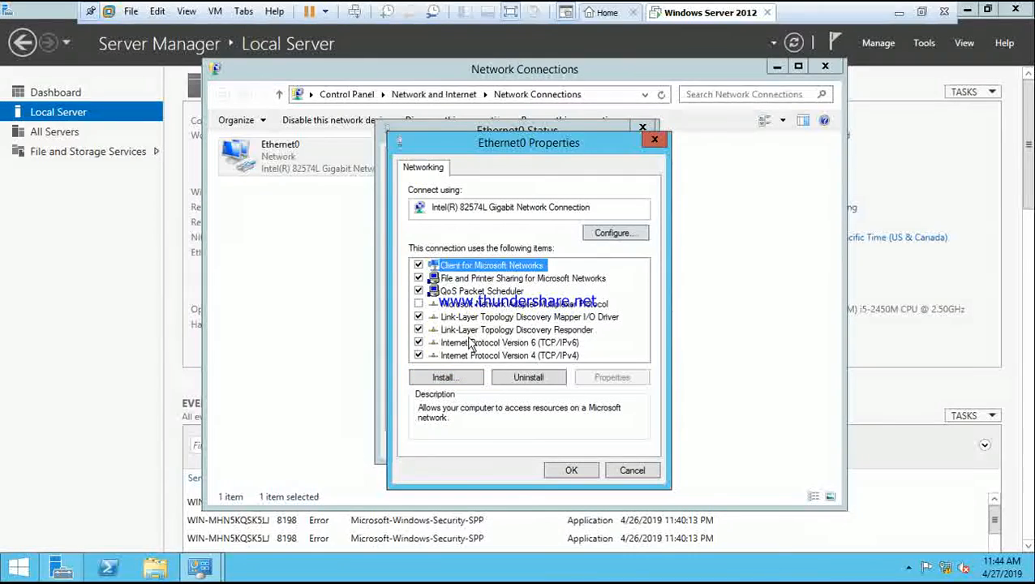
left_click(418, 343)
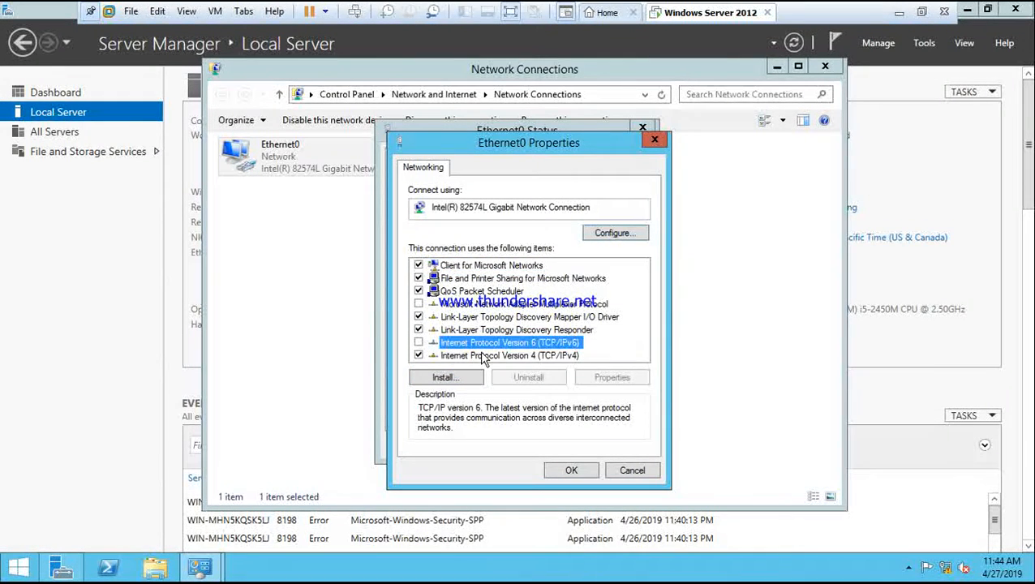
- Switch IPv4 to a manual address, entering 192.168.1.0 with subnet mask 255.255.255.0
double_click(484, 357)
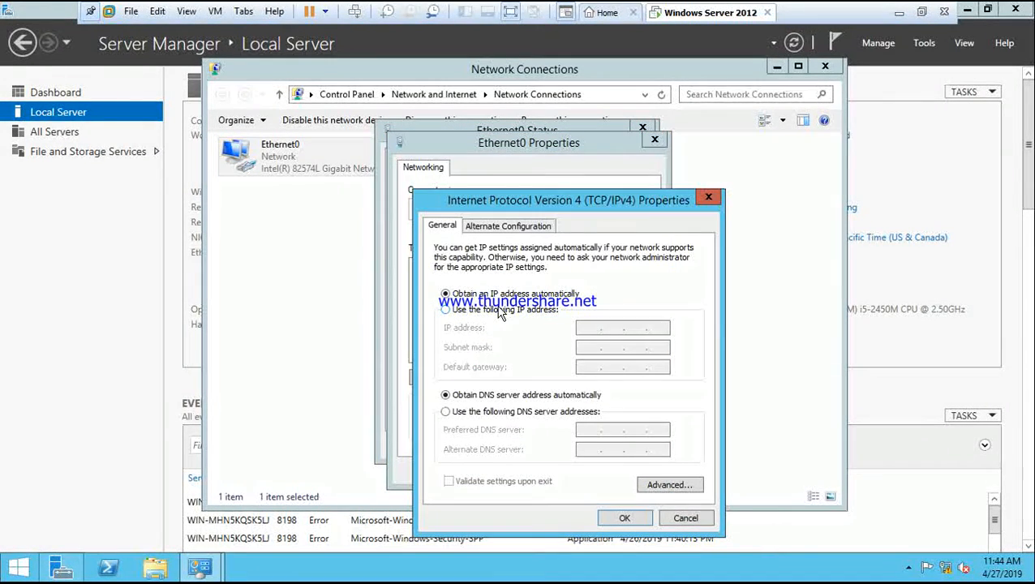
left_click(499, 310)
left_click(589, 326)
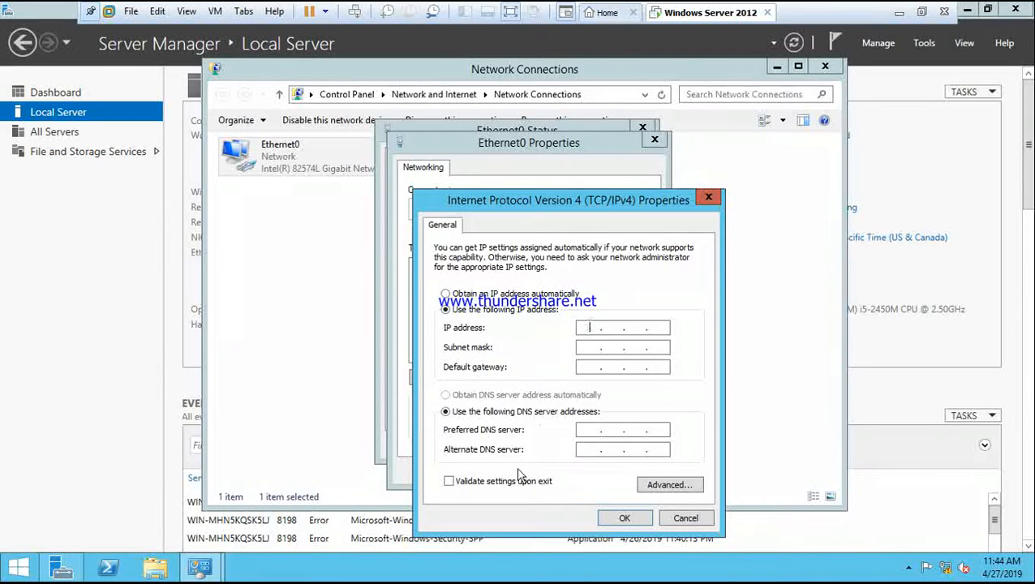
type("192 . 168 . 1 .0")
left_click(587, 347)
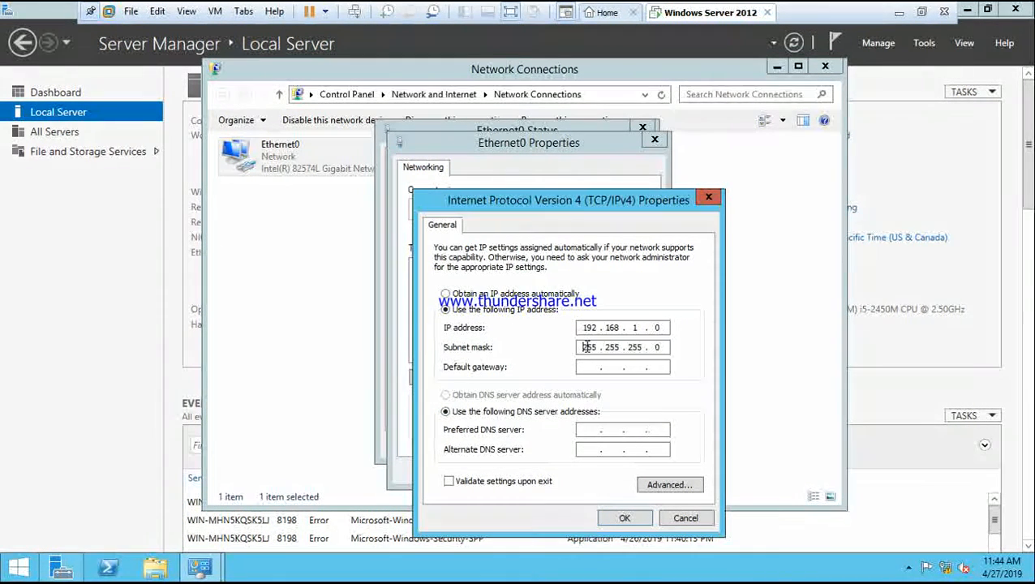
- Set the IP address and preferred DNS server both to 192.168.1.1 with mask 255.255.255.0, then apply and close the network windows
left_click(587, 430)
type("192 . 168")
type("1")
key("BackSpace")
key("BackSpace")
key("BackSpace")
key("BackSpace")
key("BackSpace")
key("BackSpace")
key("BackSpace")
key("BackSpace")
key("BackSpace")
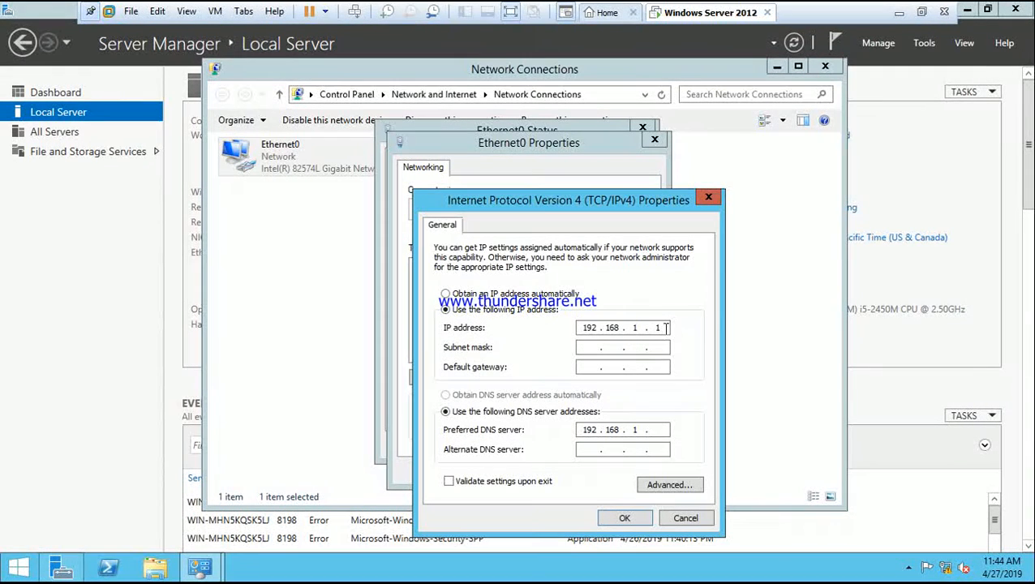
left_click(588, 347)
left_click(661, 430)
type("1")
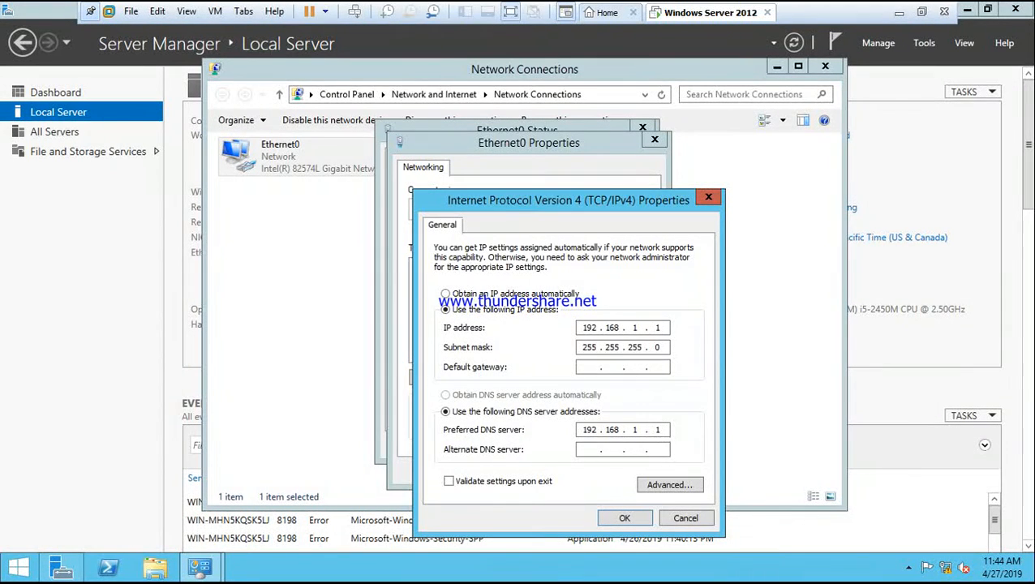
left_click(628, 517)
left_click(584, 475)
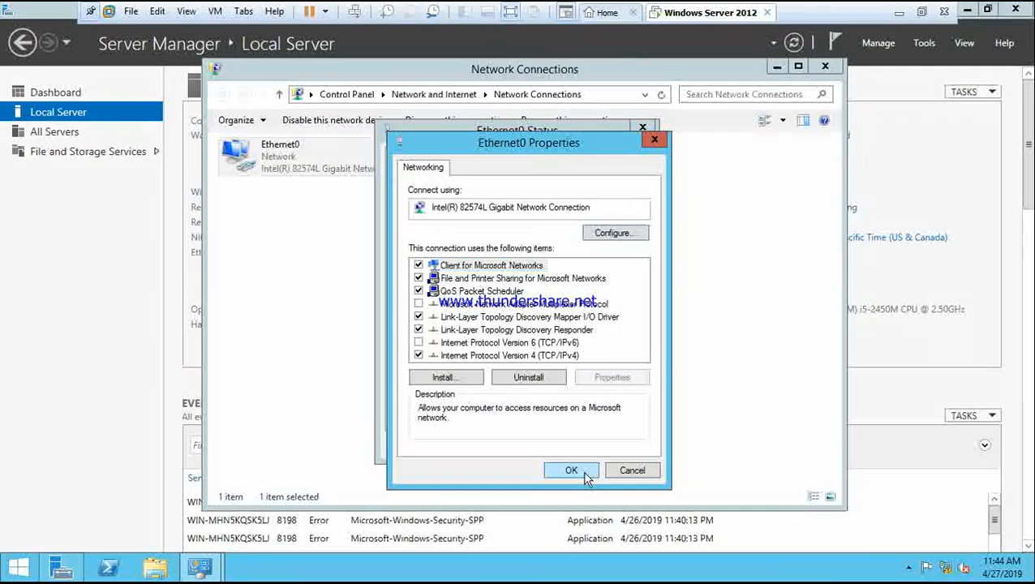
left_click(610, 448)
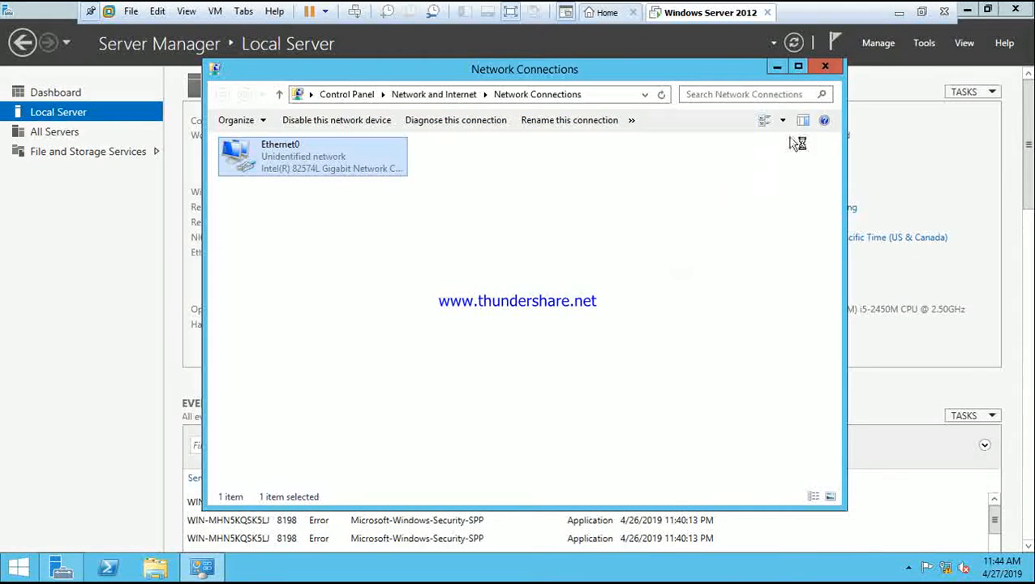
left_click(824, 66)
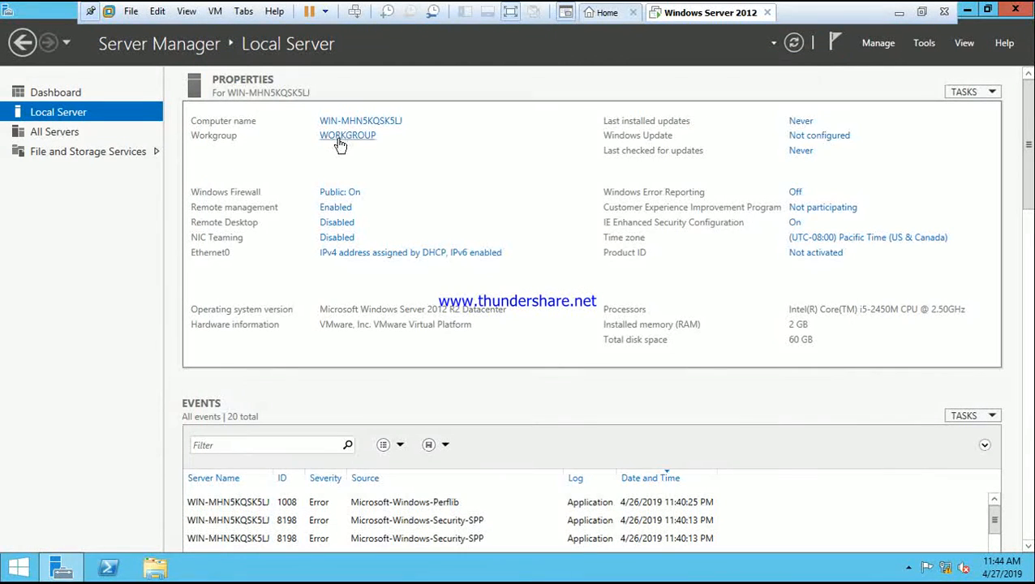
- Turn off Windows Firewall for both private and public network settings
left_click(353, 194)
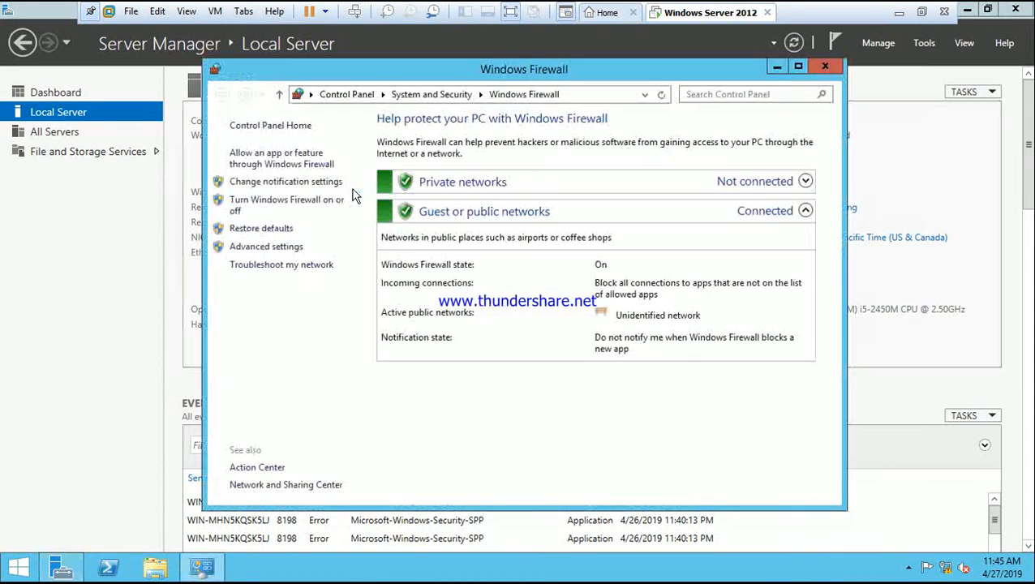
left_click(308, 202)
left_click(375, 234)
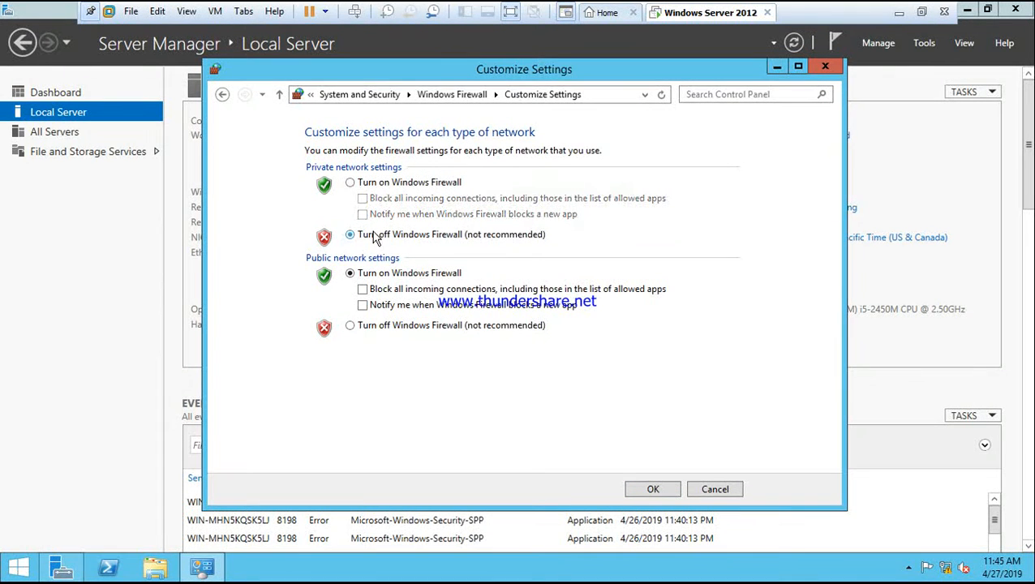
left_click(358, 327)
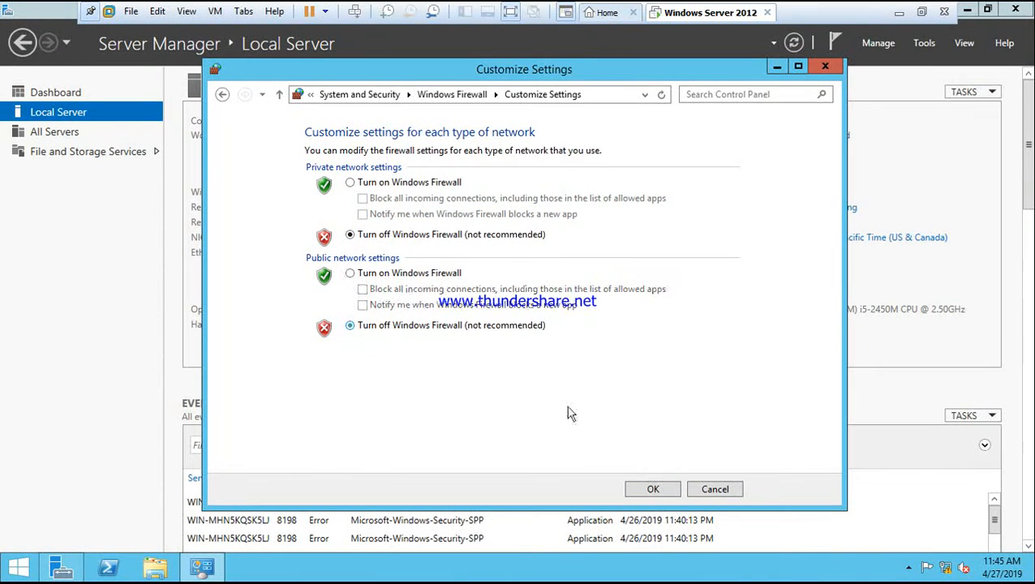
left_click(658, 490)
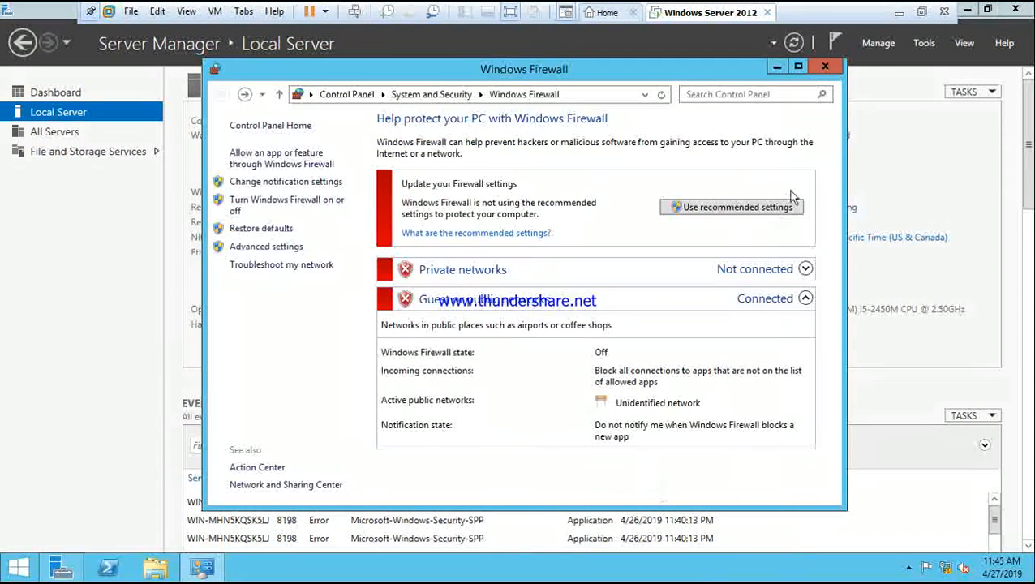
left_click(825, 65)
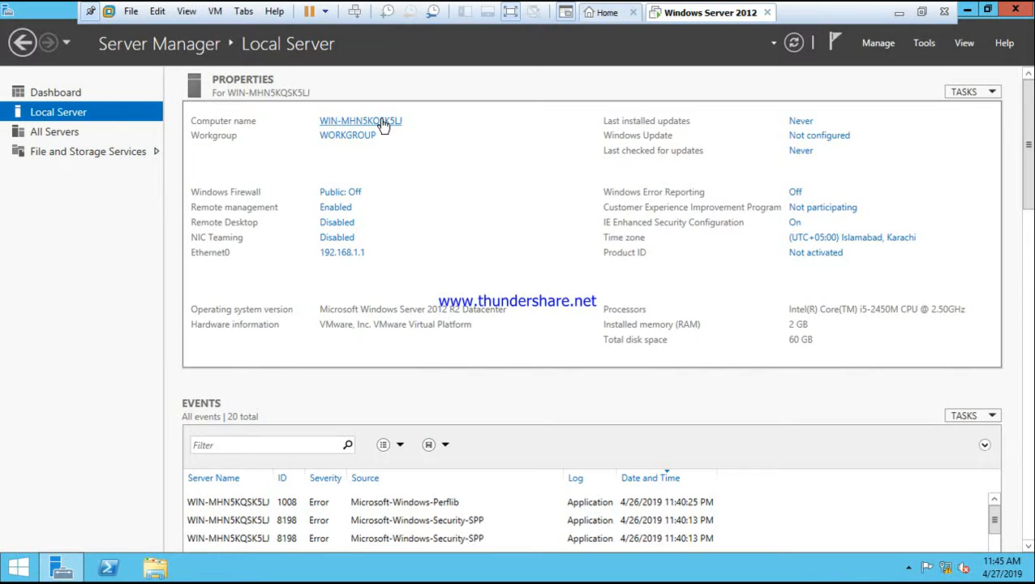
- Open the computer name change dialog and clear the current computer name
left_click(383, 123)
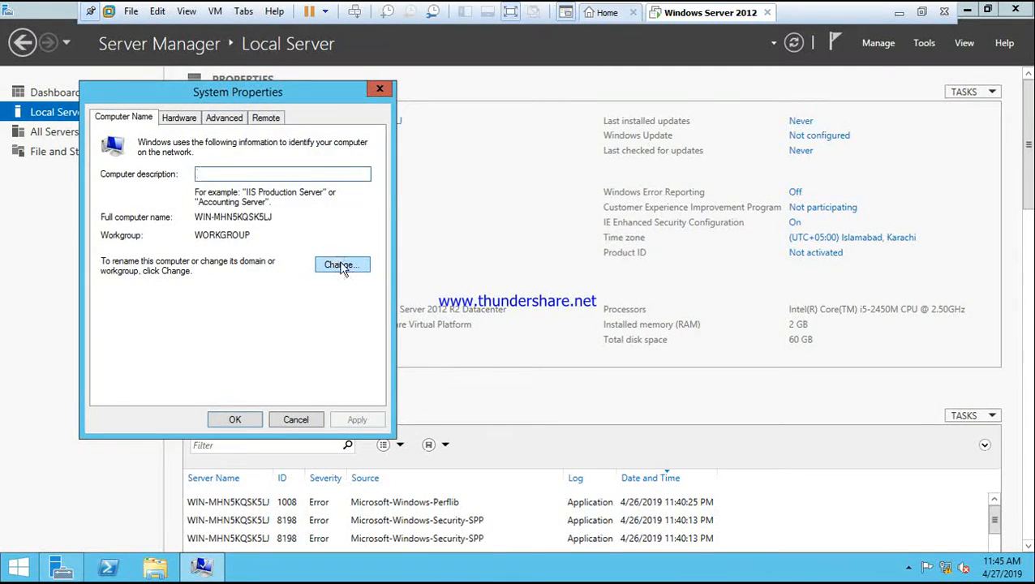
left_click(341, 266)
key("BackSpace")
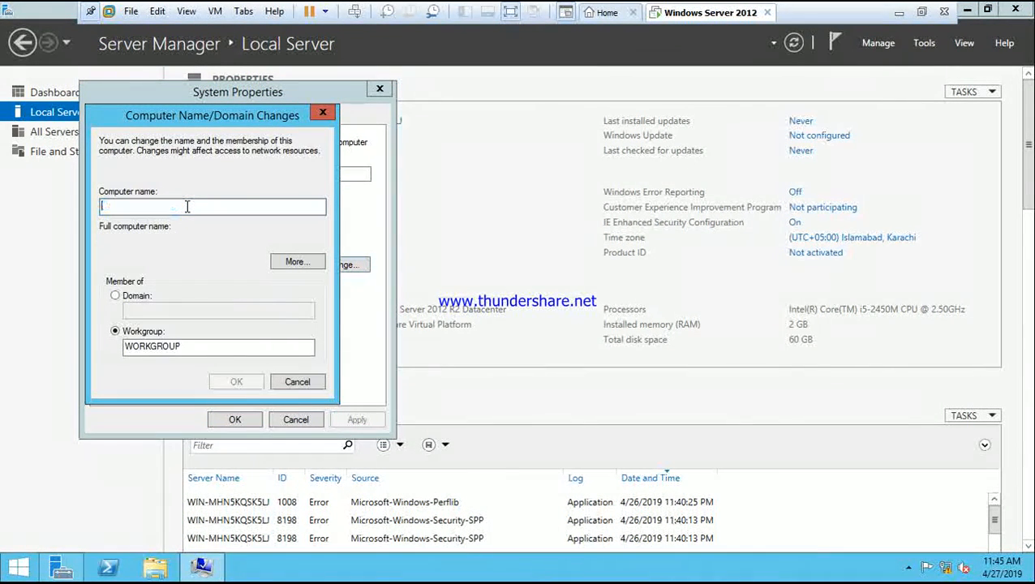
type("a")
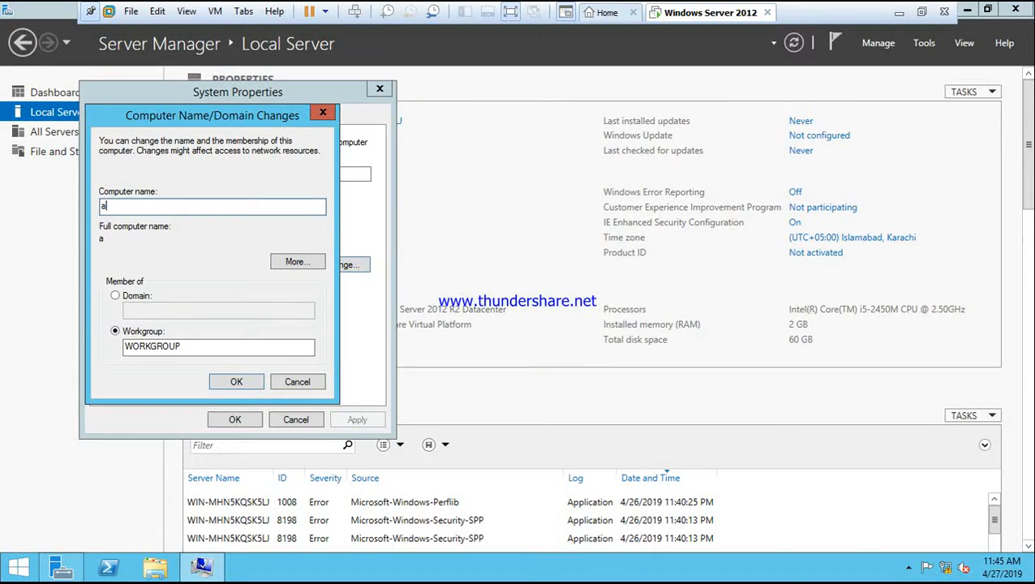
type("pdc-")
key("BackSpace")
key("BackSpace")
key("BackSpace")
key("BackSpace")
key("BackSpace")
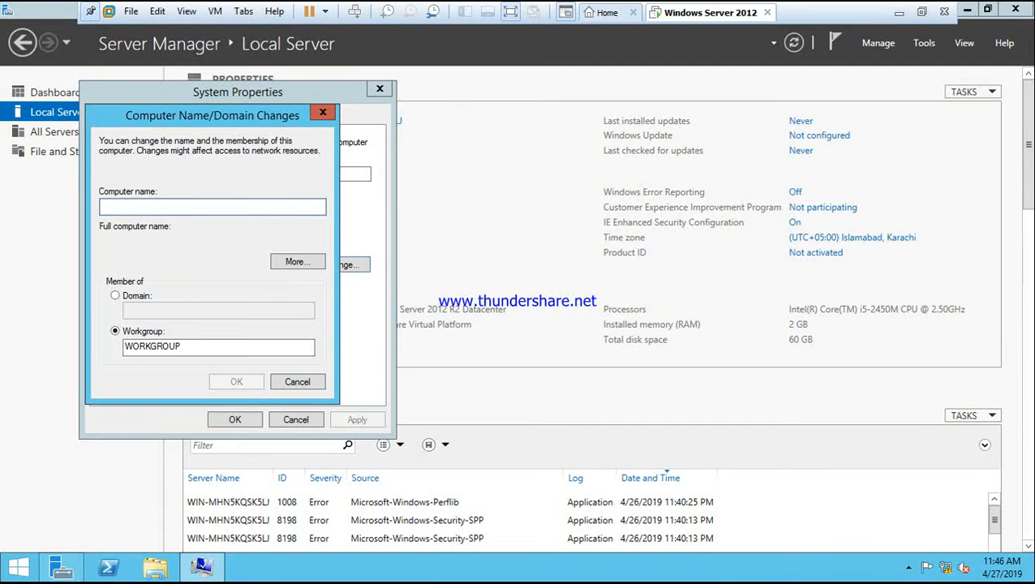
- Rename the computer to PDC-server
type("PDC")
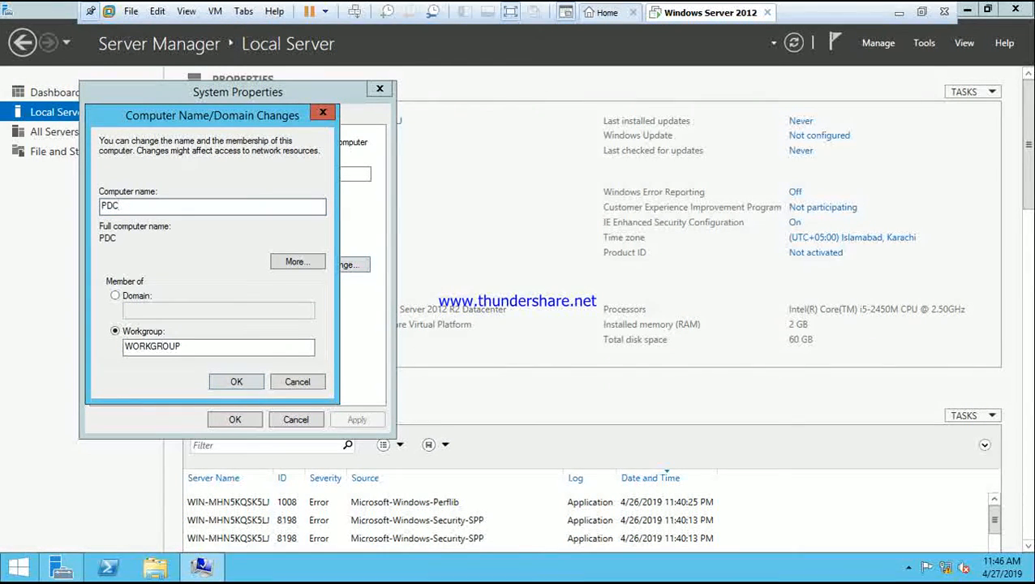
type("-server")
left_click(236, 381)
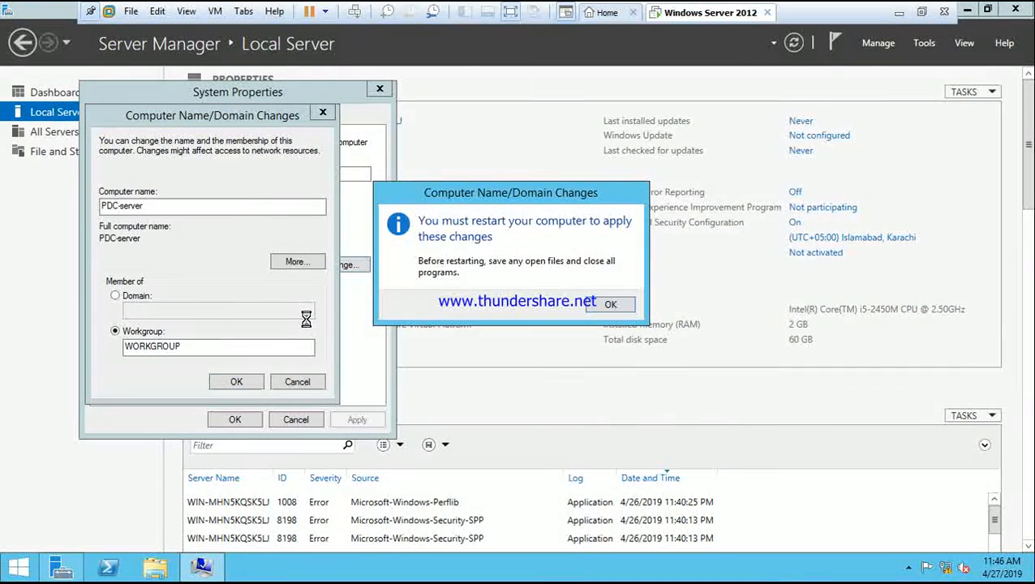
left_click(610, 305)
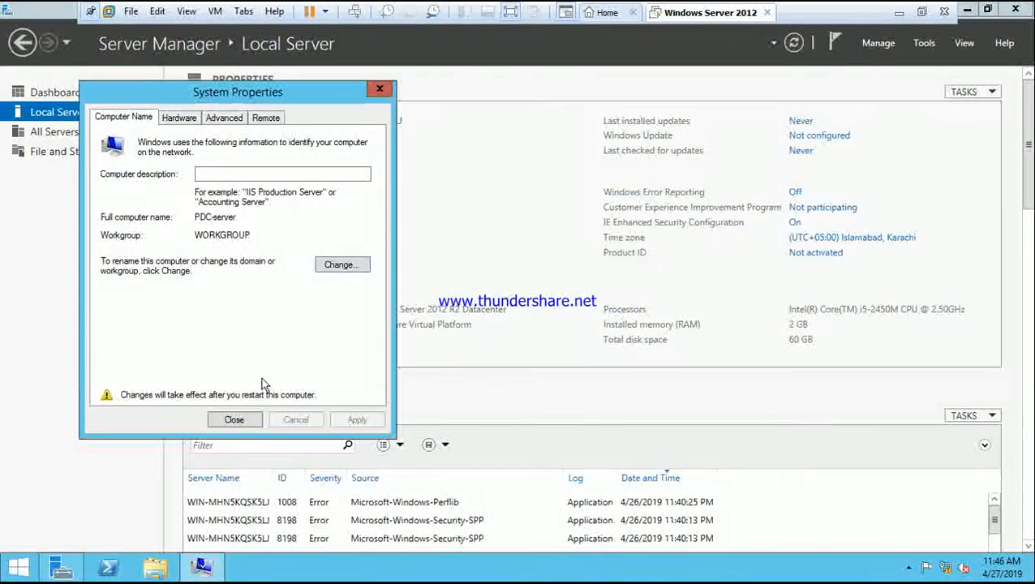
- Close System Properties and restart the server now
left_click(235, 423)
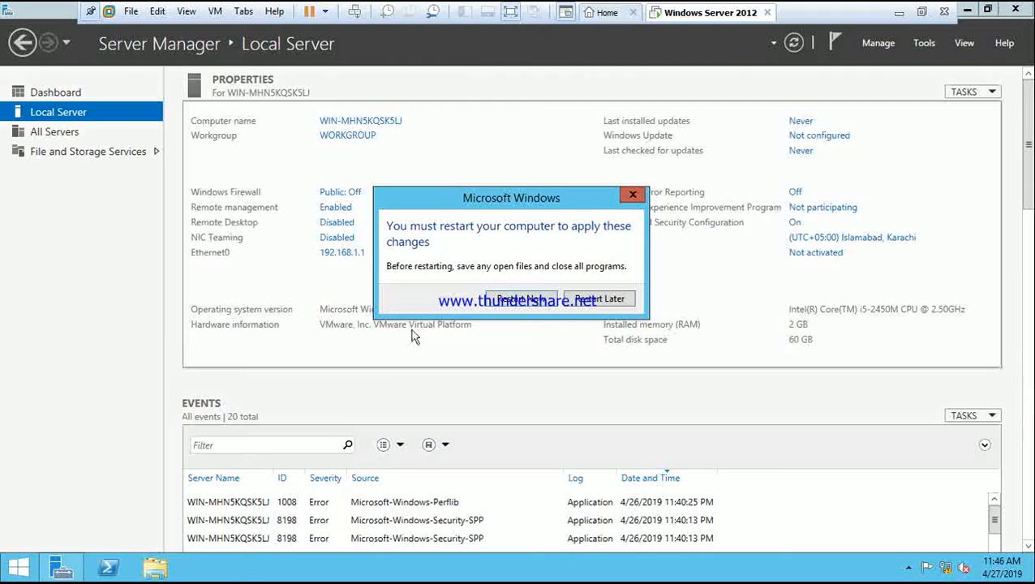
left_click(502, 300)
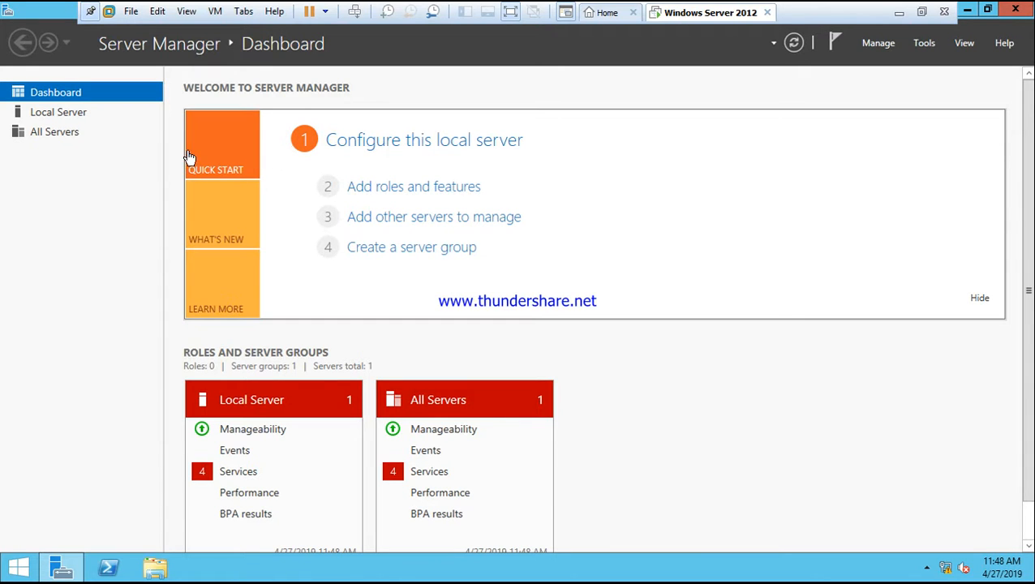
- Review the Local Server properties after the restart, refresh, and return to the Dashboard
left_click(64, 117)
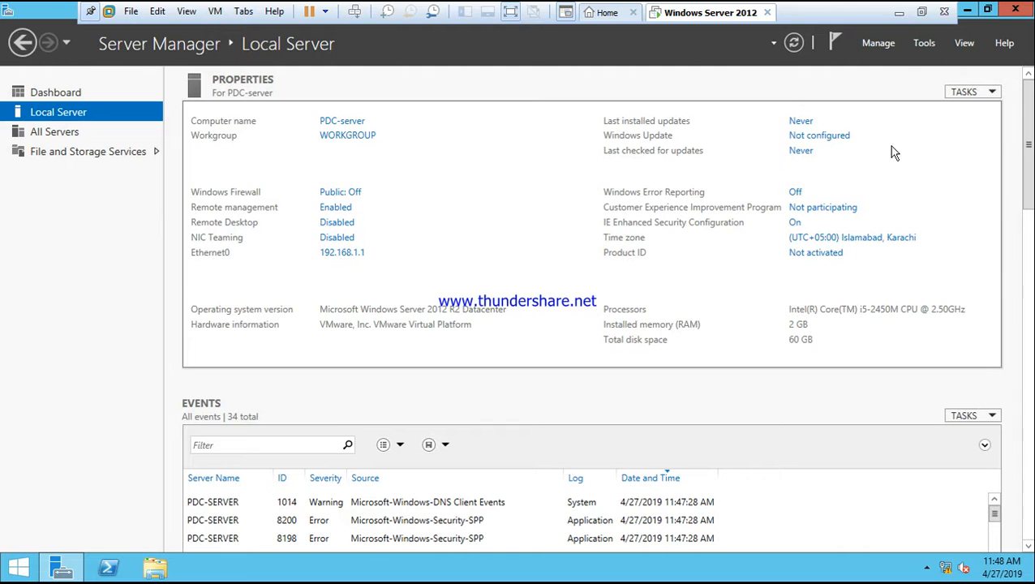
left_click(794, 44)
left_click(76, 92)
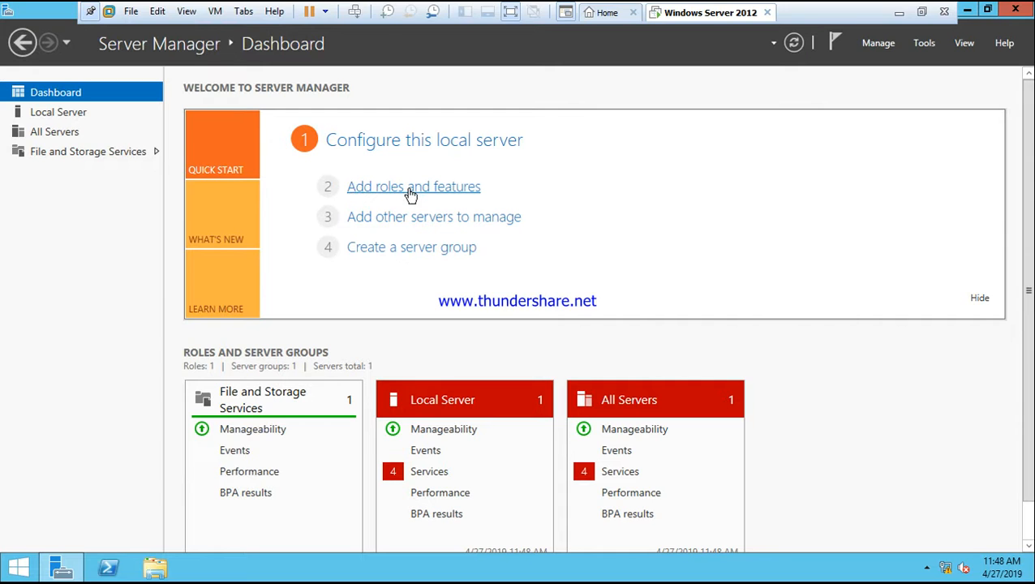
- Open the Add Roles and Features Wizard and proceed with a role-based installation on PDC-server to the server roles page
left_click(882, 47)
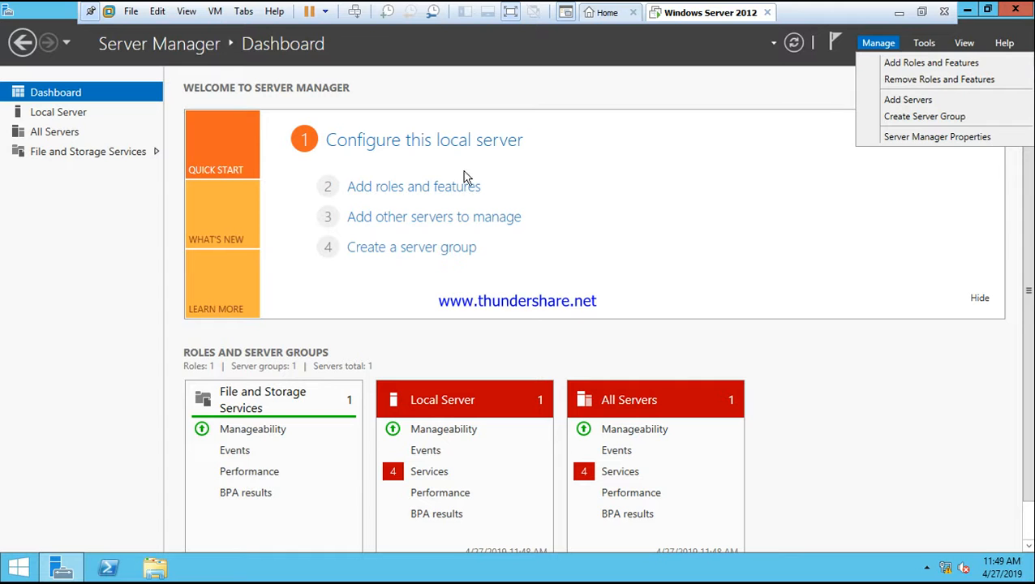
left_click(416, 193)
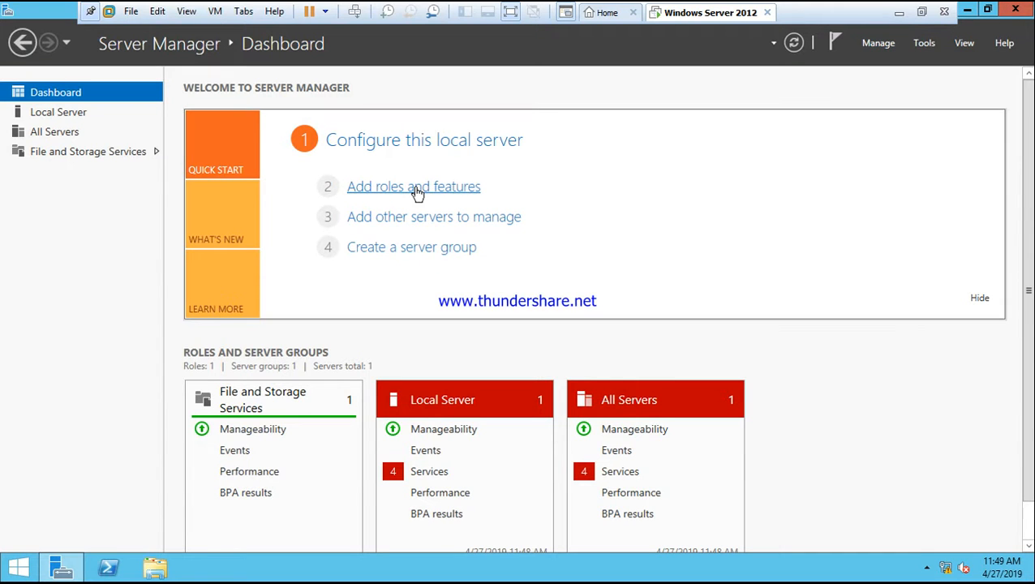
left_click(416, 193)
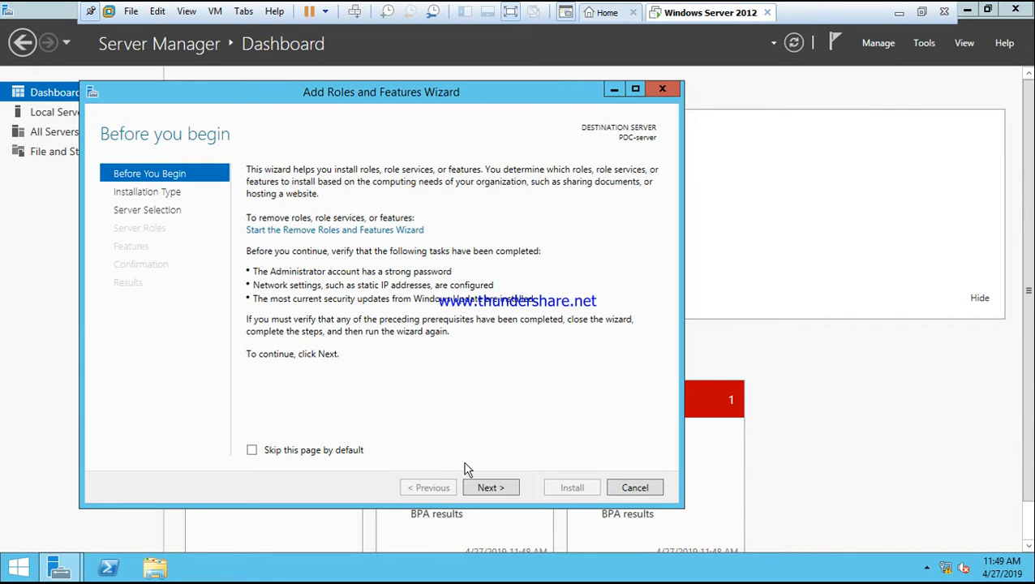
left_click(492, 488)
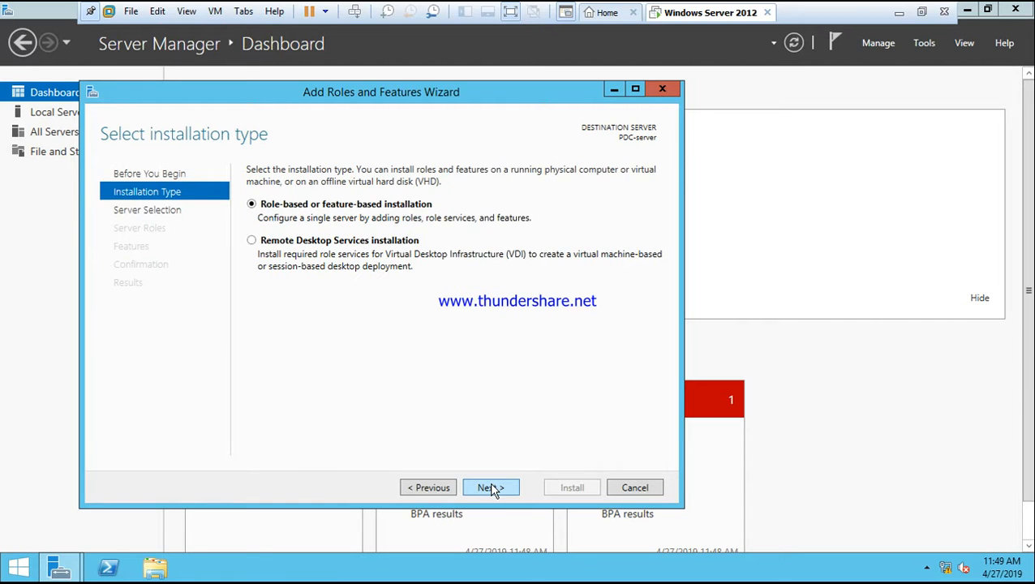
left_click(492, 487)
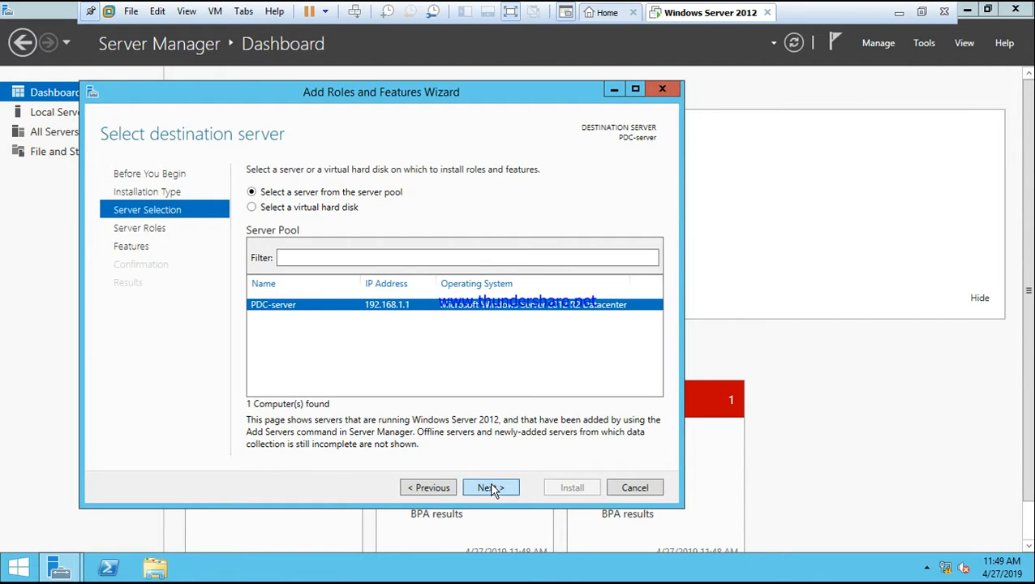
left_click(492, 488)
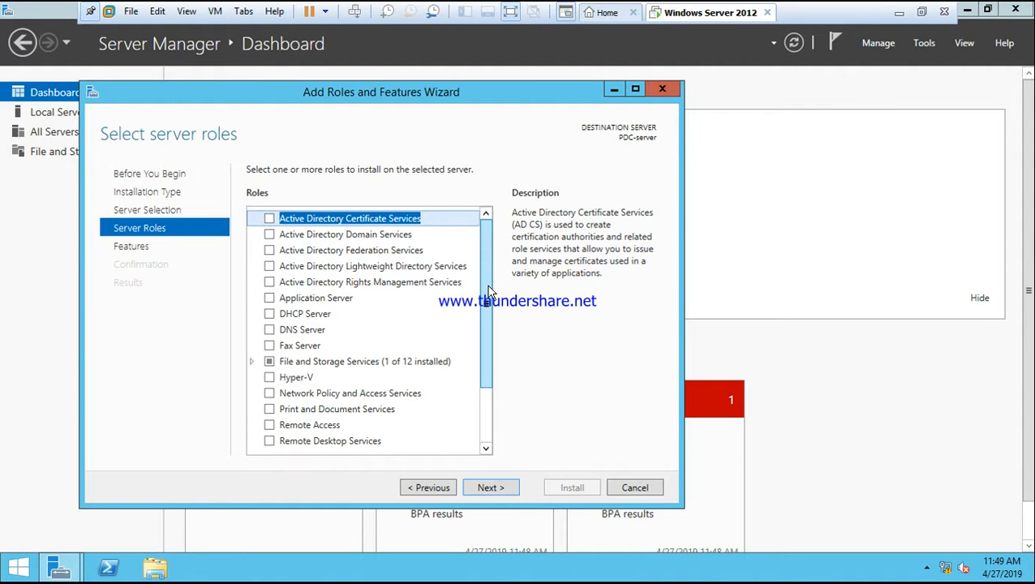
- Select the Active Directory Domain Services role and add its required features and management tools
left_click_drag(489, 292, 479, 197)
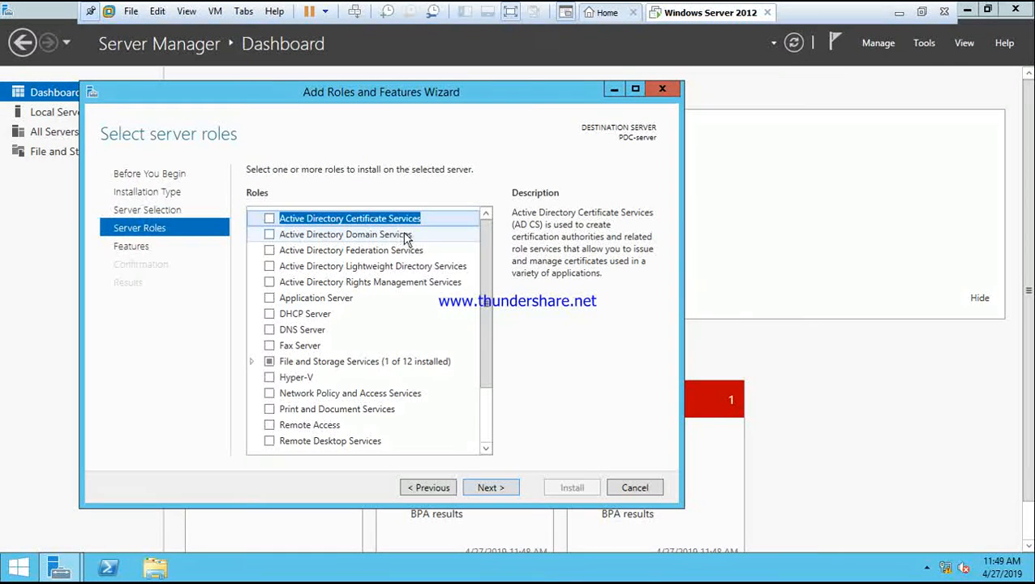
left_click(269, 234)
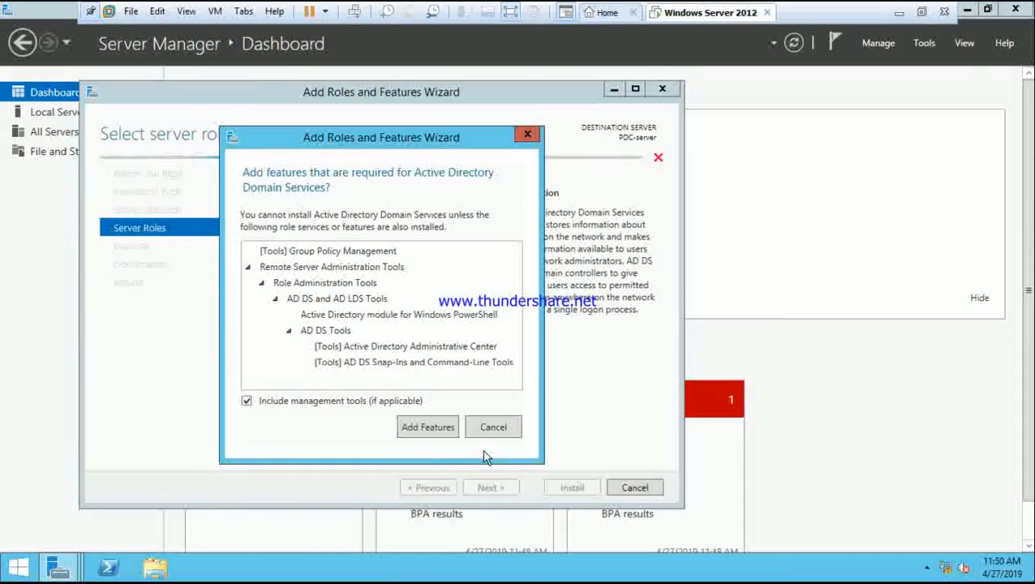
left_click(428, 427)
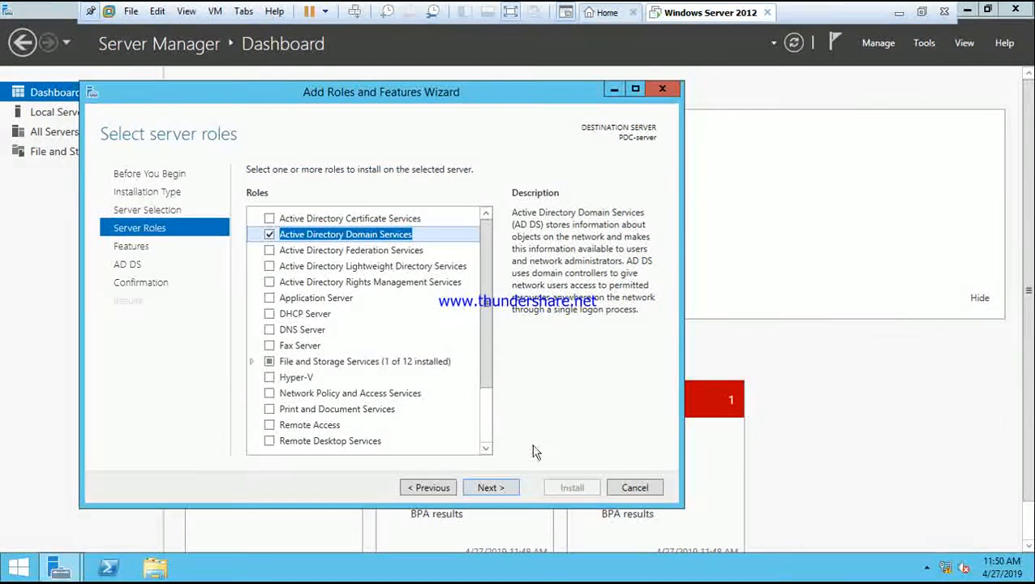
- Advance to the confirmation page and allow the destination server to restart automatically if required
left_click(490, 486)
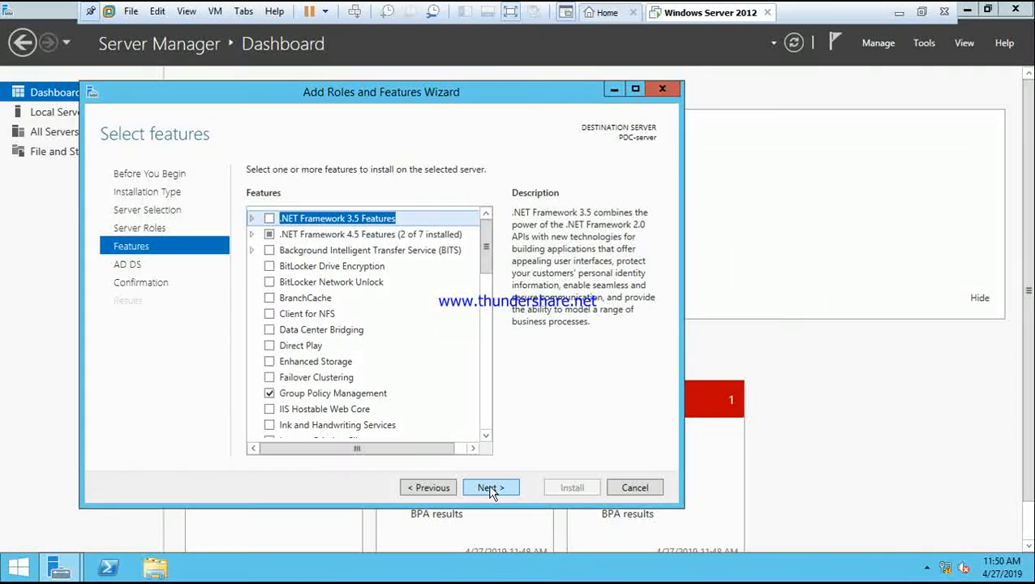
left_click(490, 489)
left_click(489, 489)
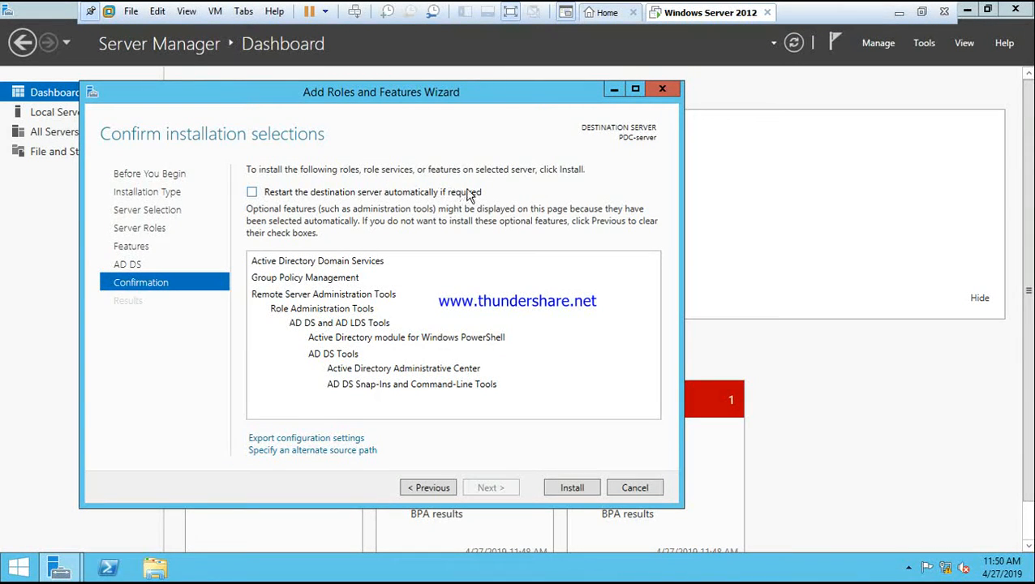
left_click(252, 192)
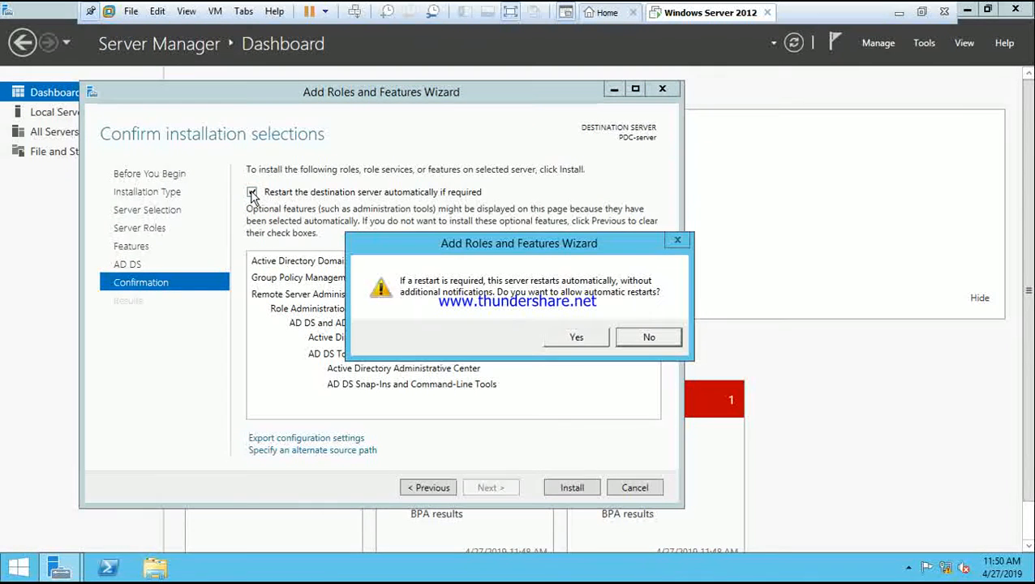
left_click(568, 339)
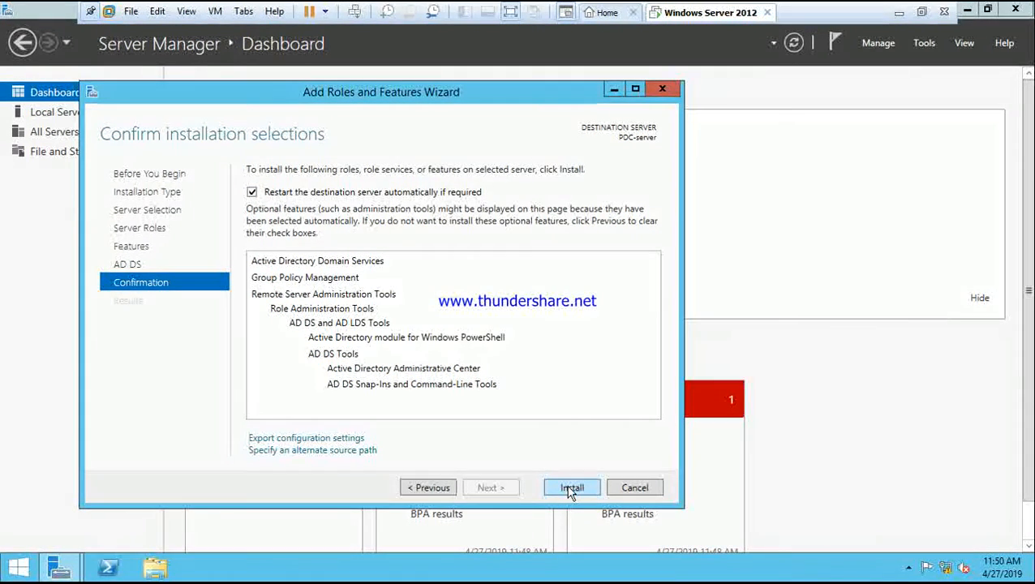
- Install the selected roles and features, then close the wizard when installation finishes
left_click(570, 489)
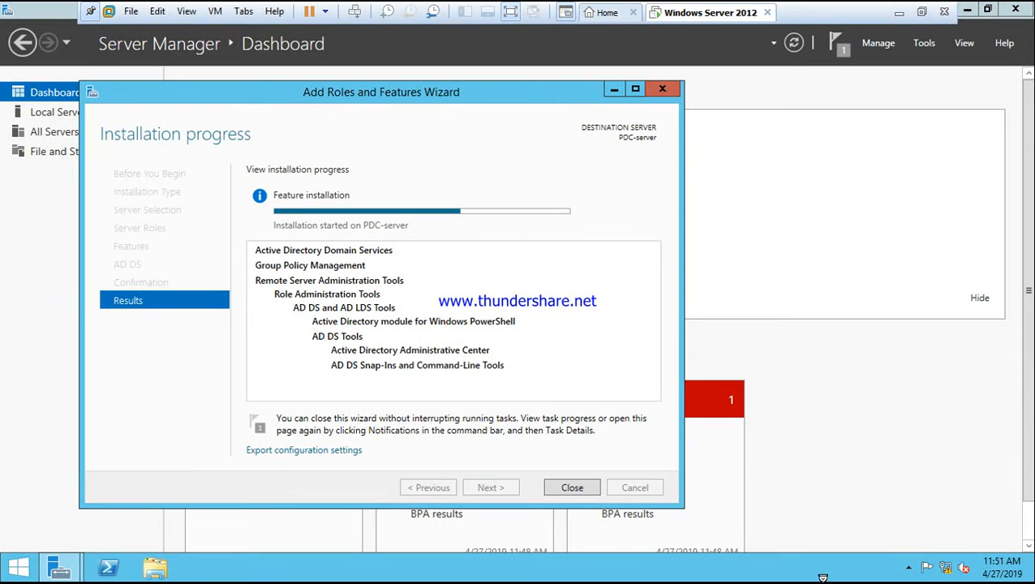
left_click(908, 570)
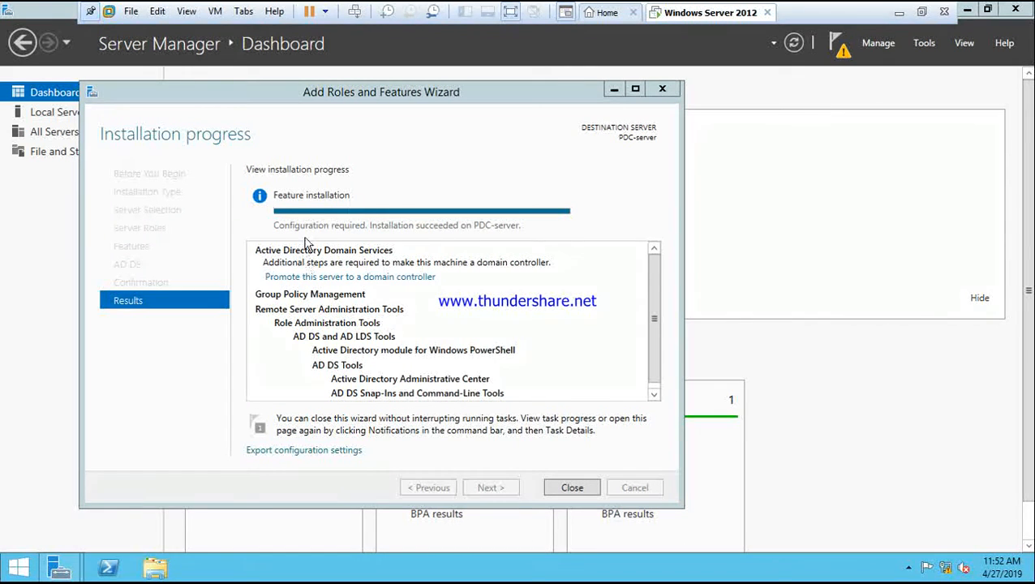
left_click(572, 489)
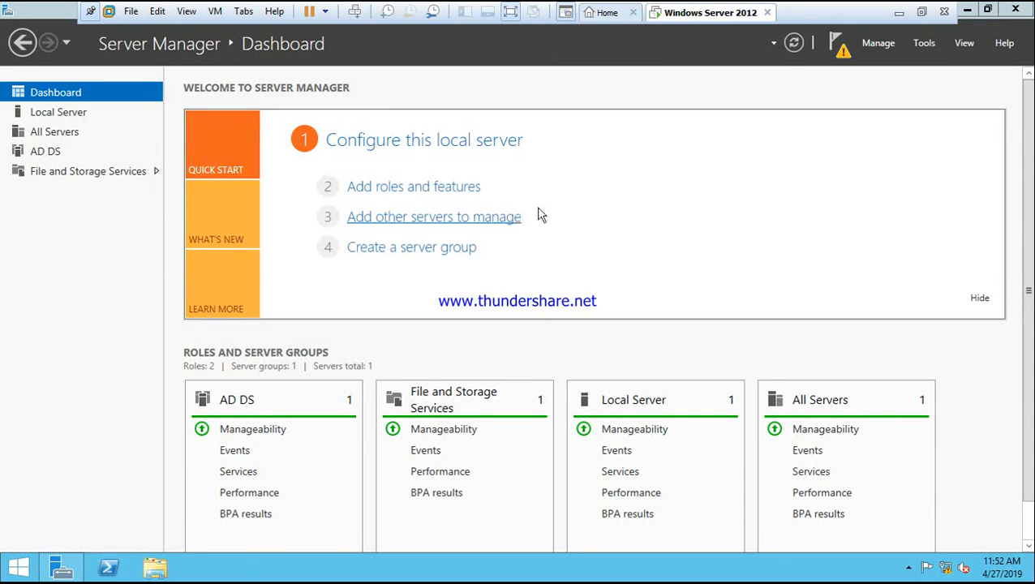
left_click(900, 13)
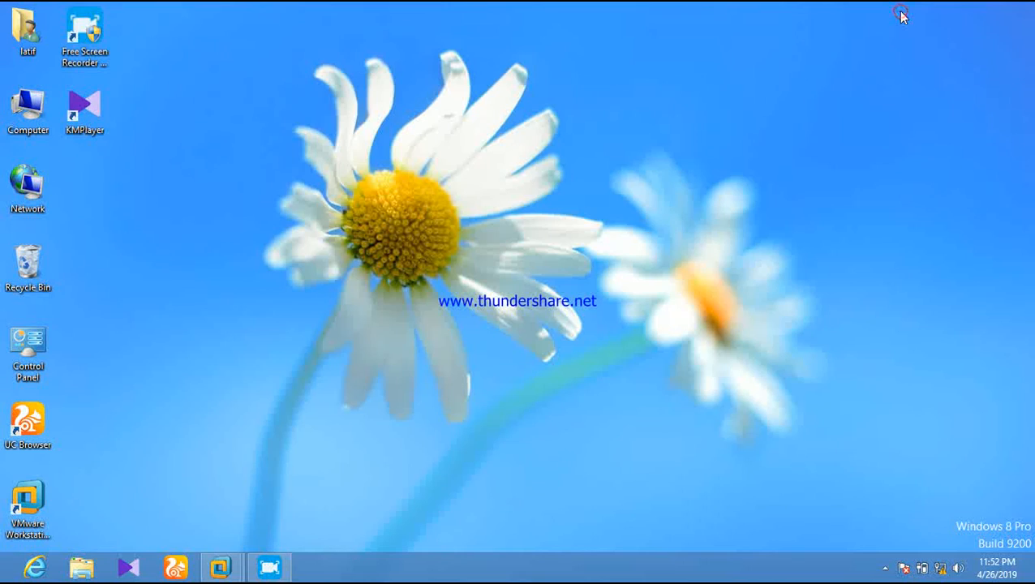
left_click(882, 567)
right_click(884, 467)
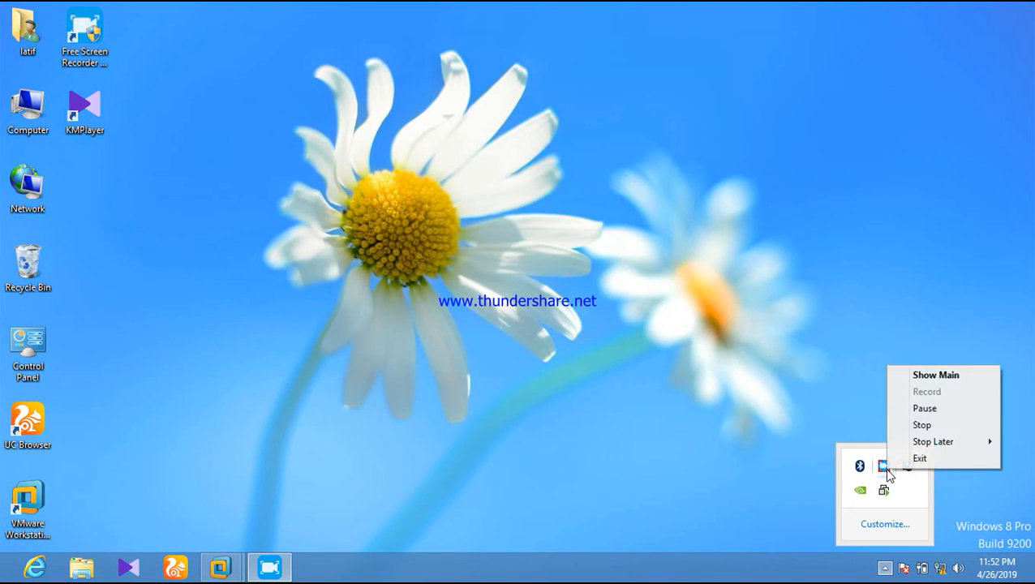